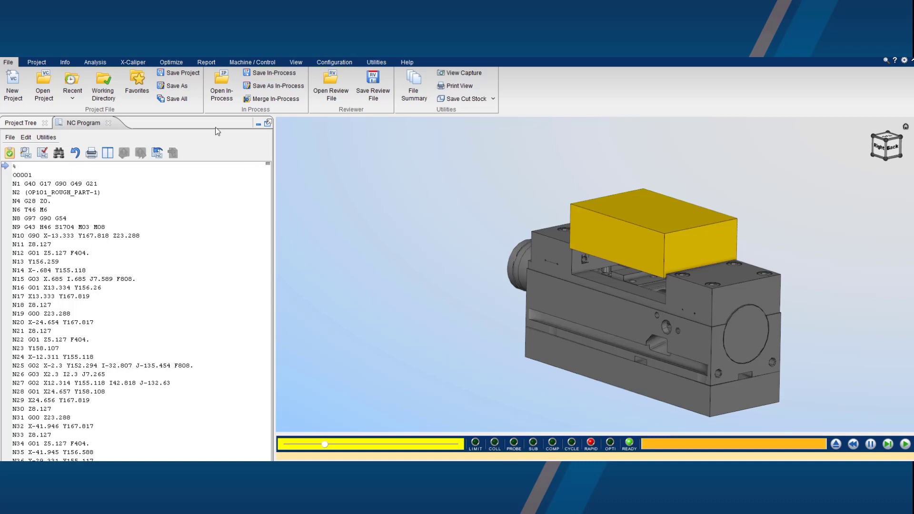
Switch to the Optimize ribbon to reach the optimization tools.
left_click(173, 61)
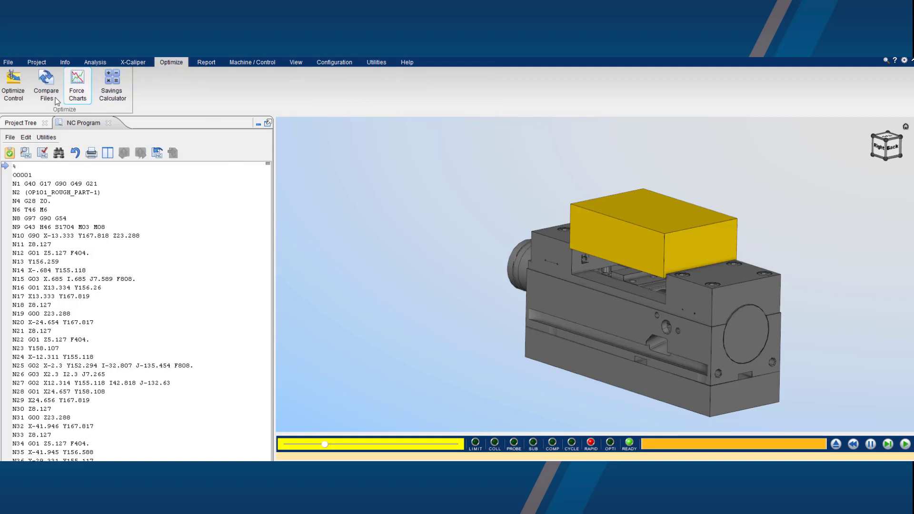
Set Optimize Control to Force Analyze mode, keeping Titanium+6al4v+HRC36 stock, and confirm.
left_click(19, 99)
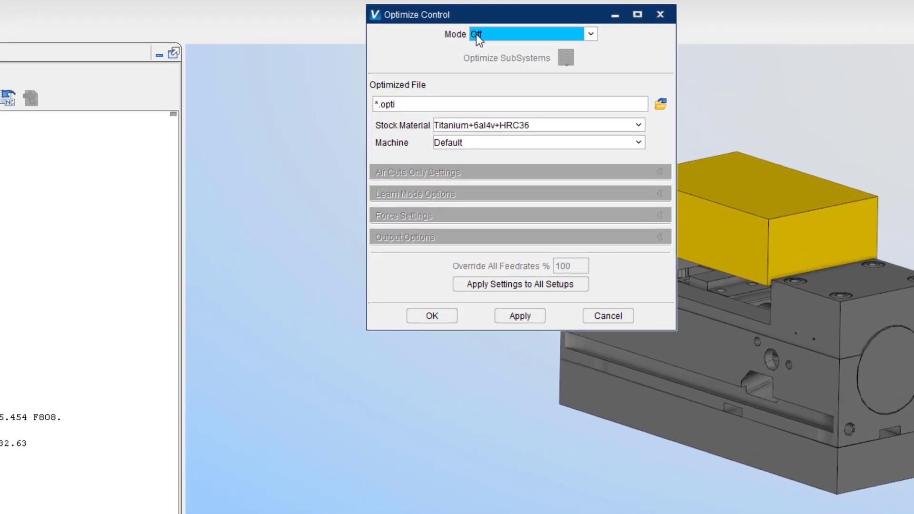
left_click(590, 33)
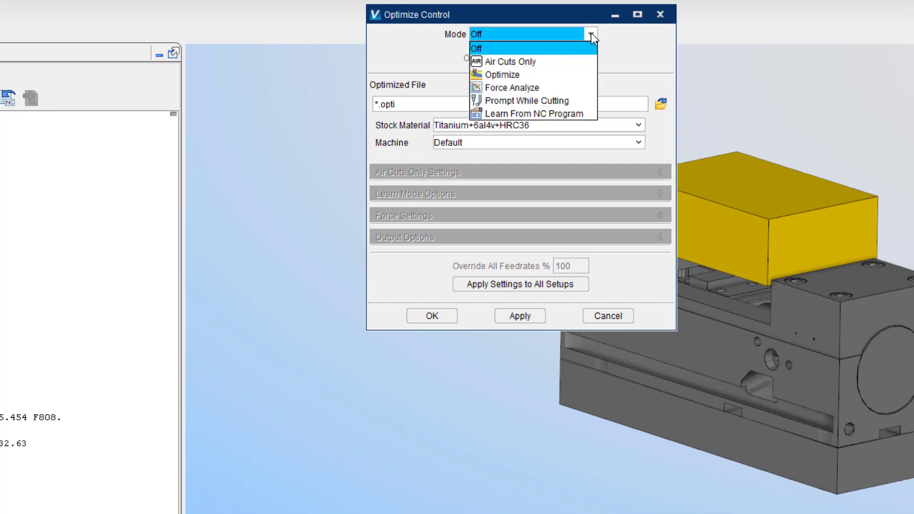
left_click(565, 88)
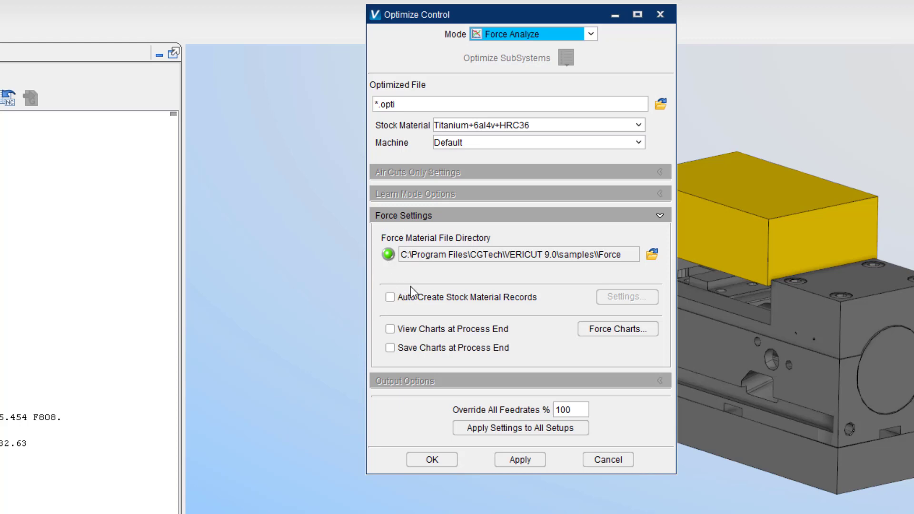
left_click(432, 459)
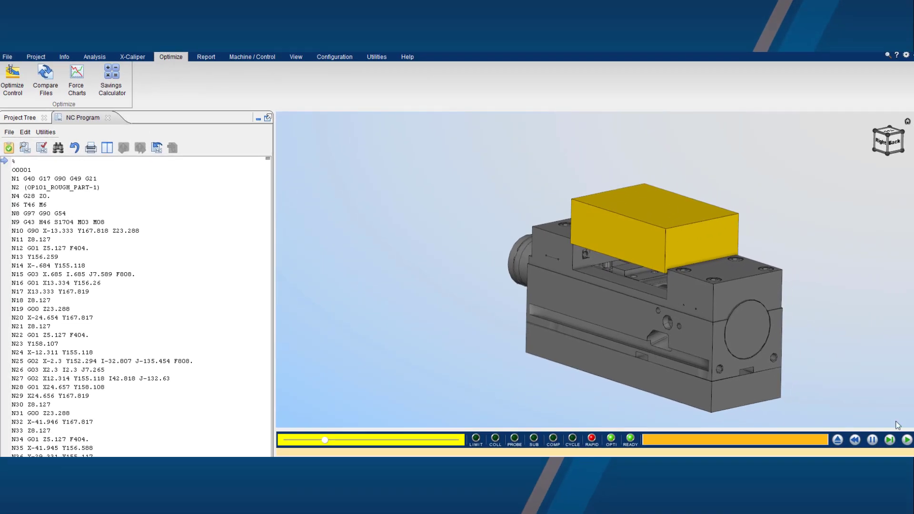
Run the milling simulation to the end, glancing at Force Charts mid-run.
left_click(905, 439)
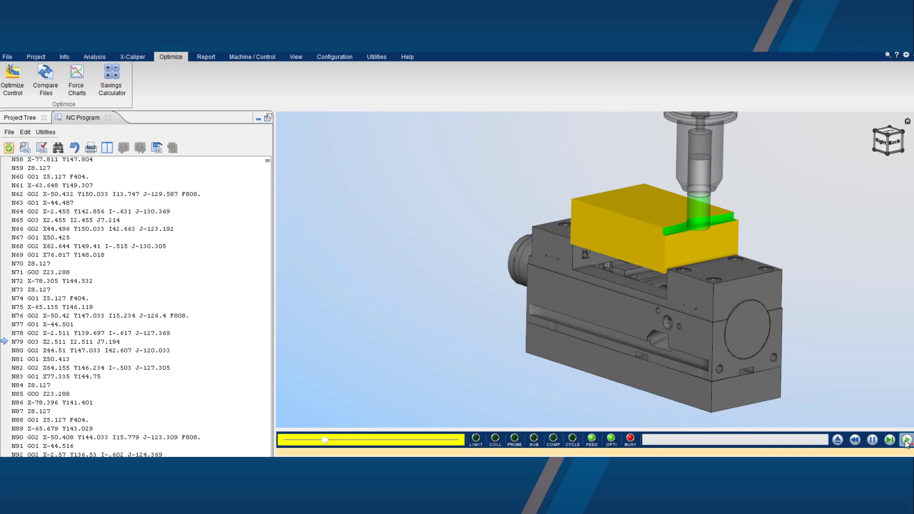
left_click(79, 88)
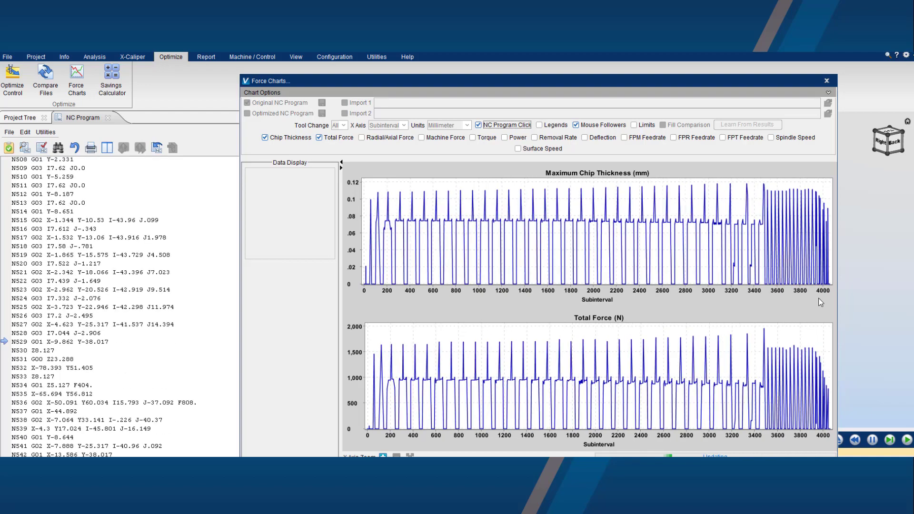
left_click(826, 80)
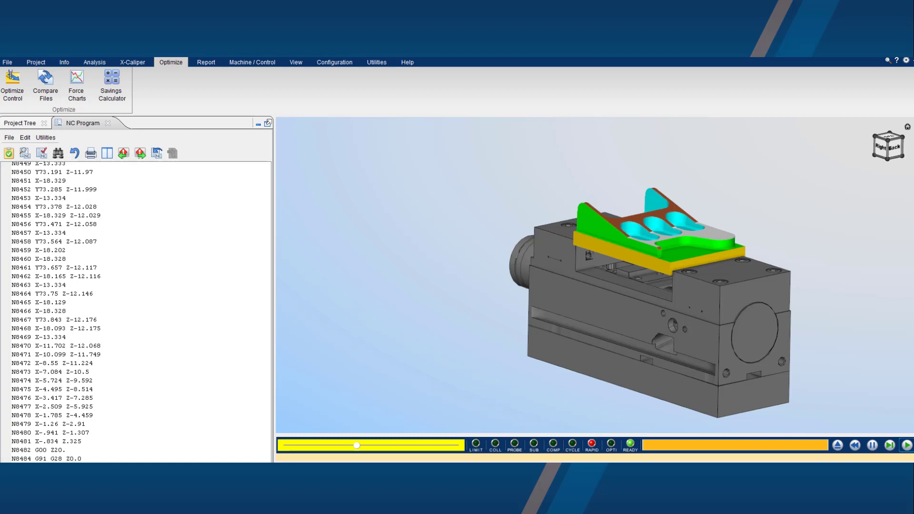
Open Force Charts and compare tool changes 1 : 46, 2 : 38 and 4 : 48, ending on 1 : 46.
left_click(75, 93)
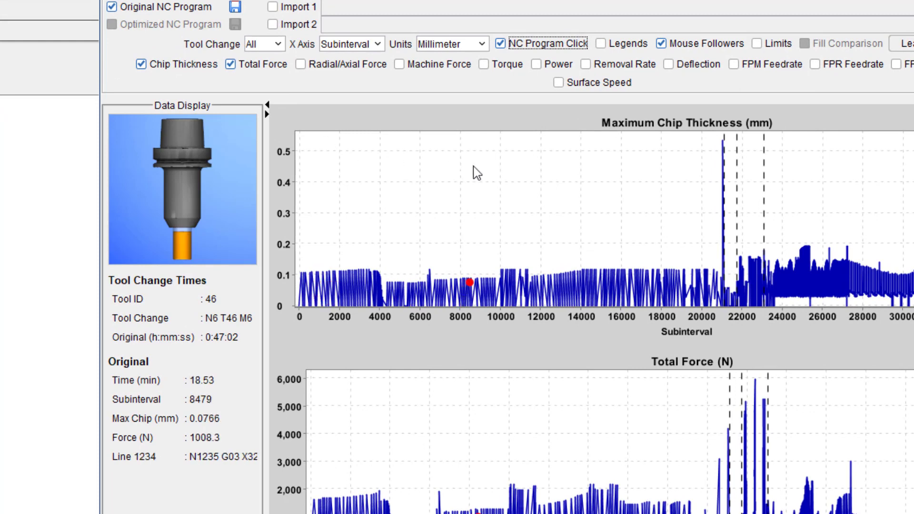
left_click(278, 44)
left_click(265, 75)
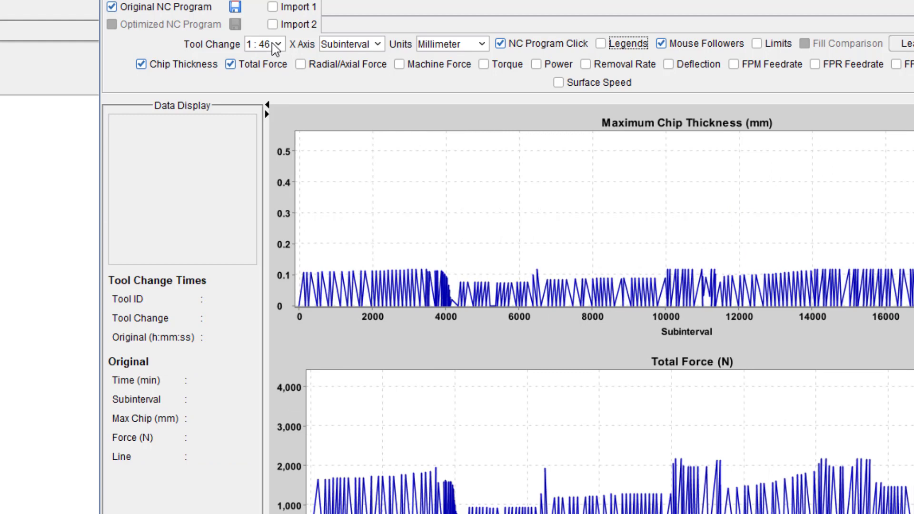
left_click(277, 44)
left_click(274, 96)
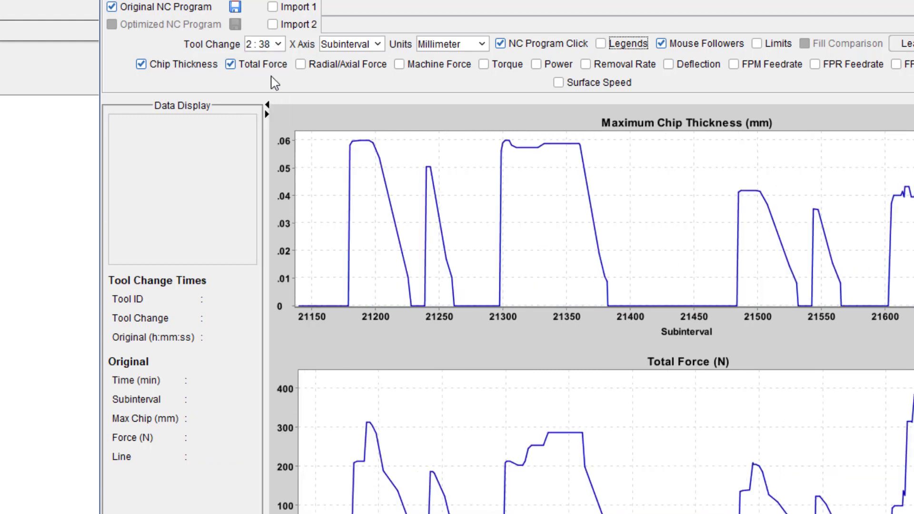
left_click(276, 43)
left_click(263, 117)
left_click(278, 44)
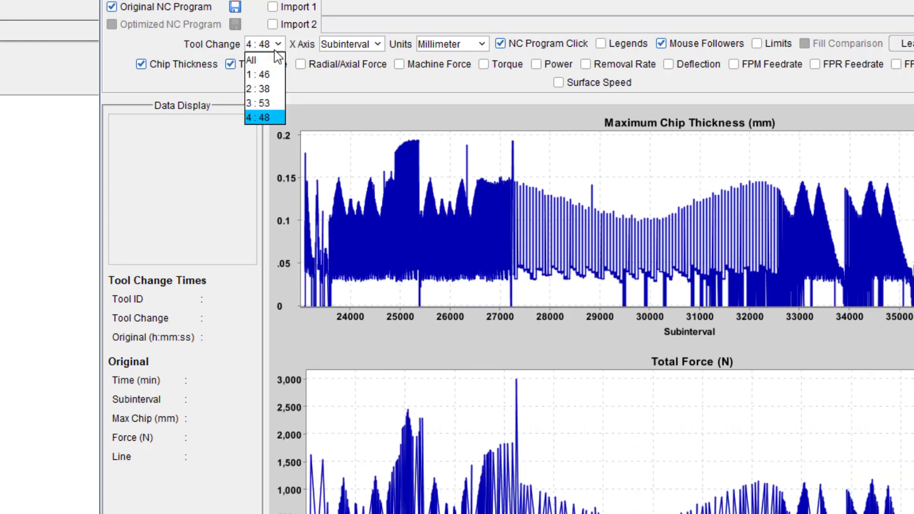
left_click(262, 75)
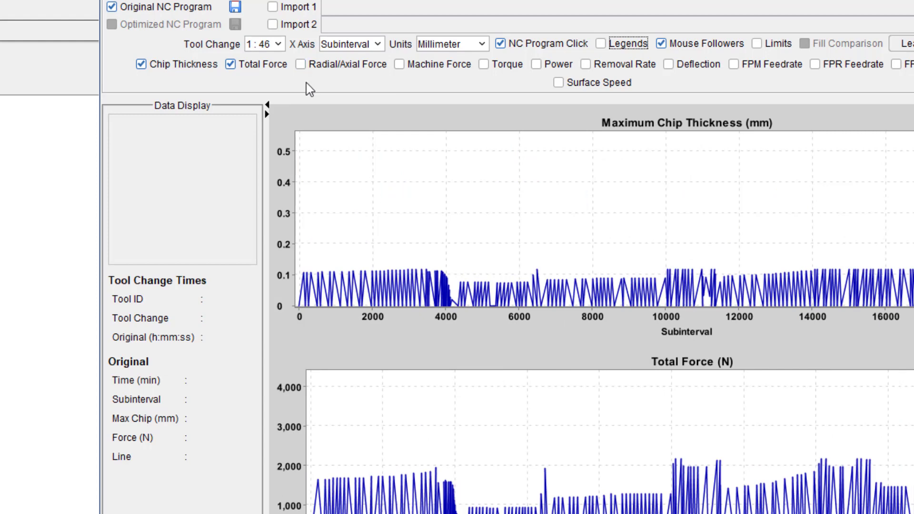
left_click(484, 63)
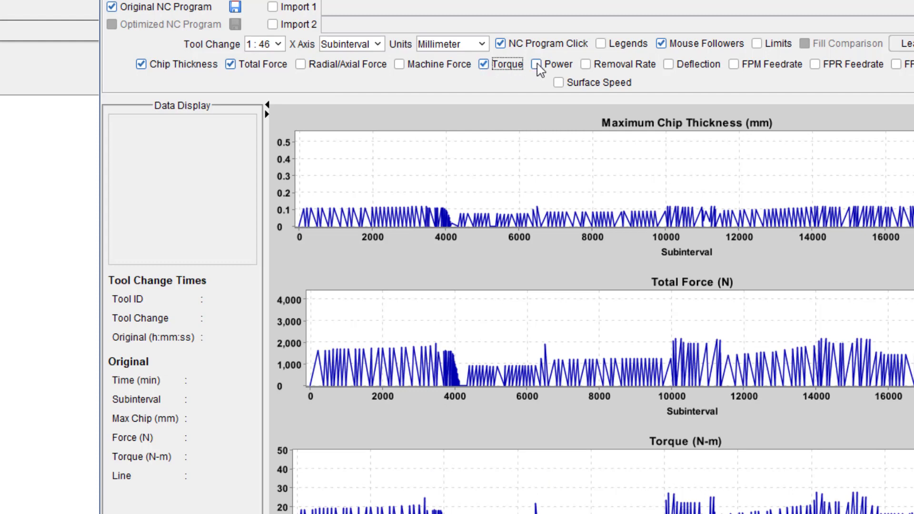
left_click(536, 64)
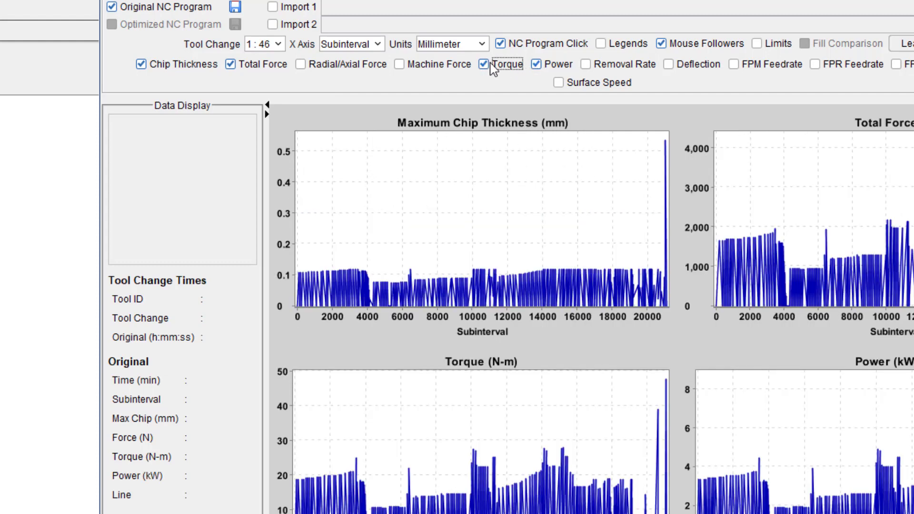
left_click(494, 69)
left_click(536, 64)
left_click(678, 67)
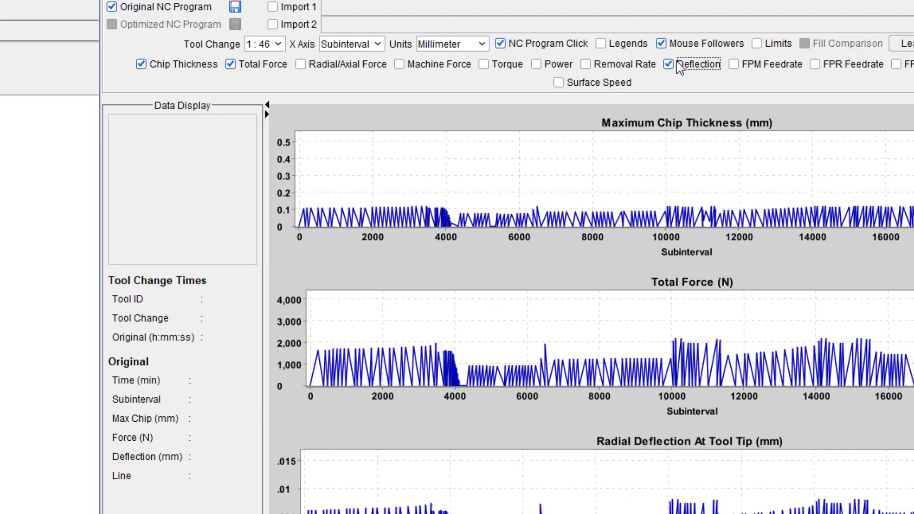
left_click(679, 67)
left_click(738, 69)
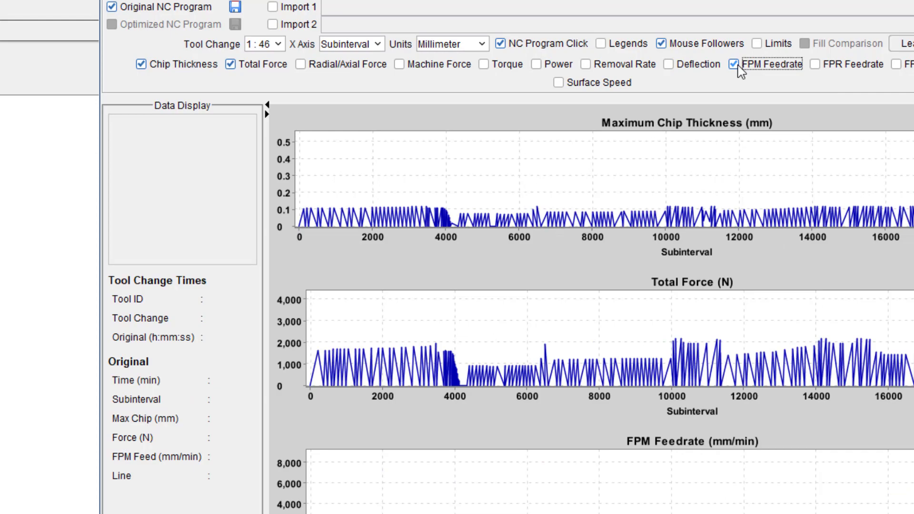
left_click(739, 67)
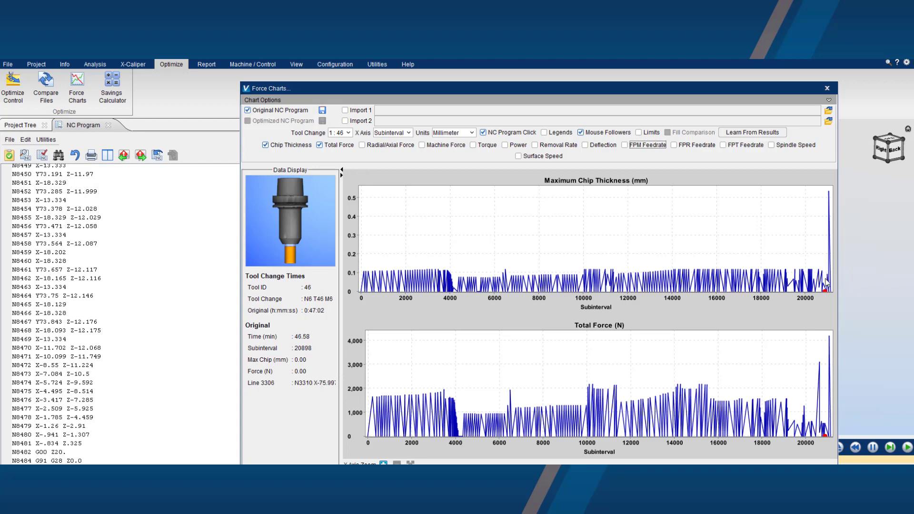
Box-zoom the charts onto the final spike, pick it to find N3352, and narrow the window.
left_click(825, 283)
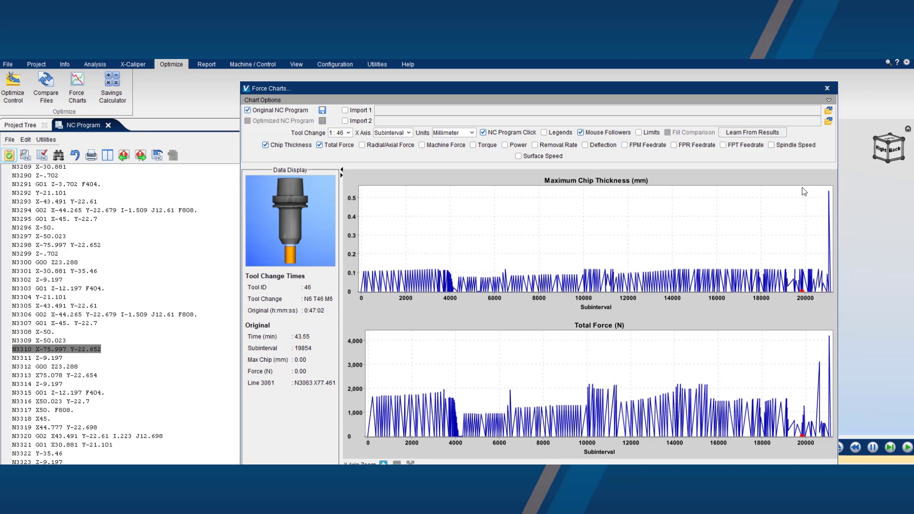
left_click_drag(802, 199, 833, 247)
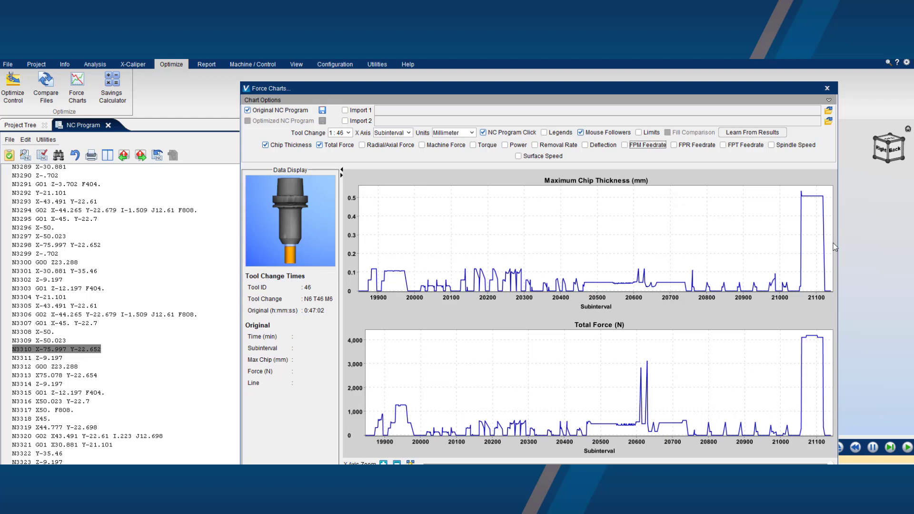
left_click(797, 291)
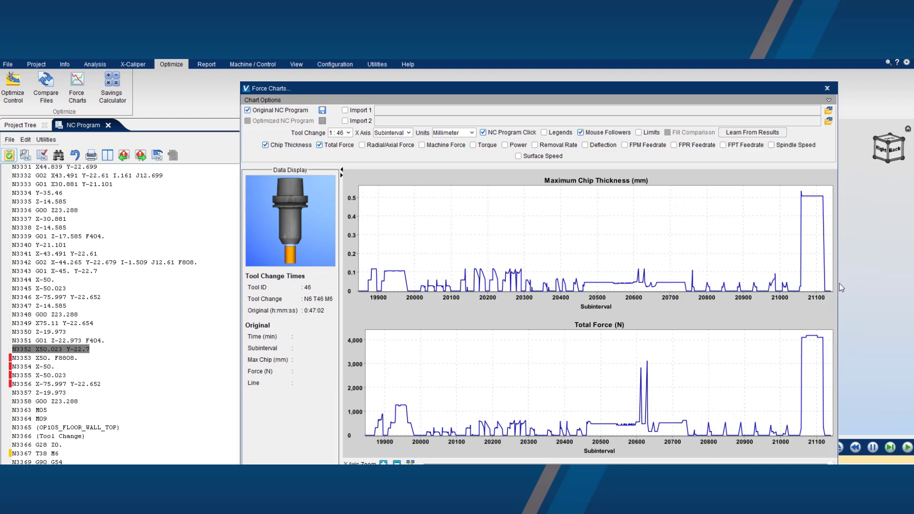
left_click_drag(838, 284, 547, 290)
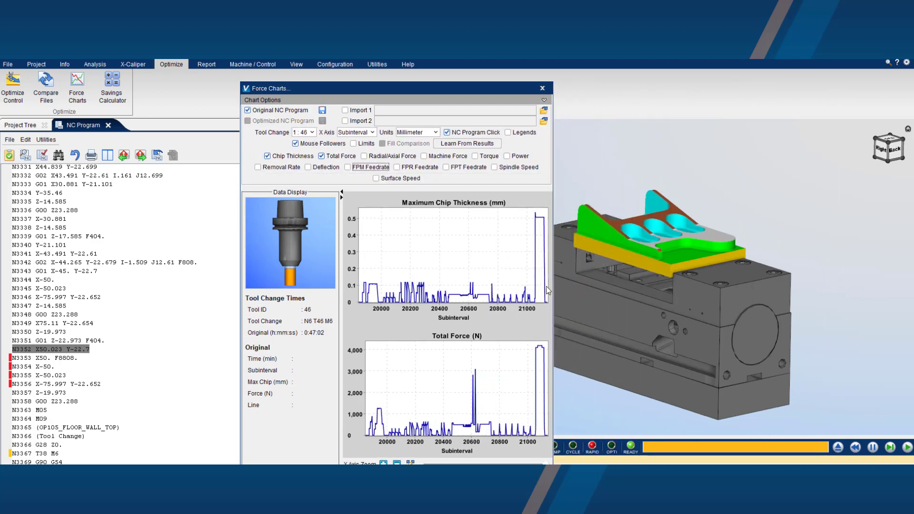
In NC Program Review, step from just before the spike through N3348–N3353 to the 4113 N peak.
left_click(10, 156)
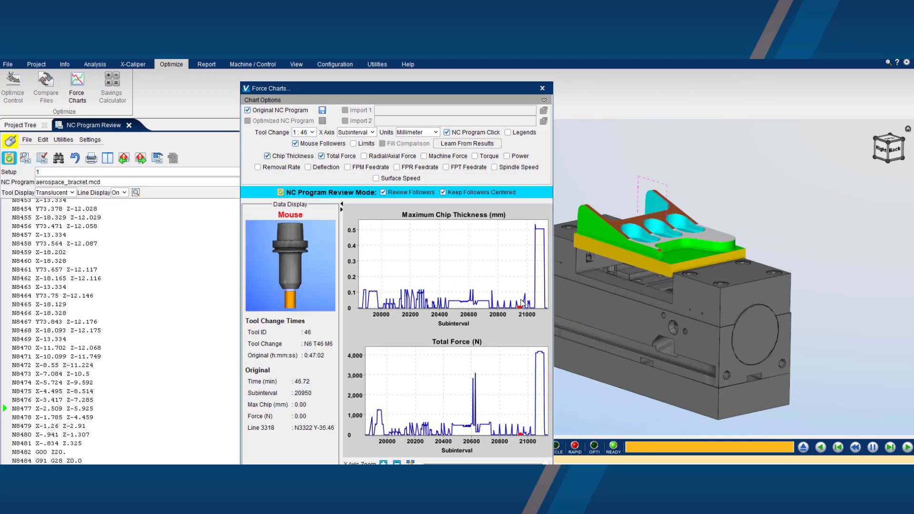
left_click(533, 308)
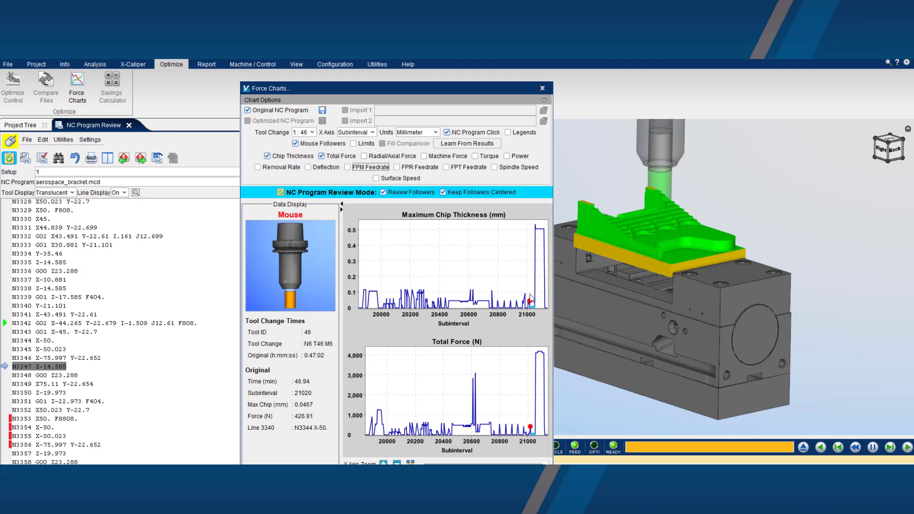
left_click(892, 449)
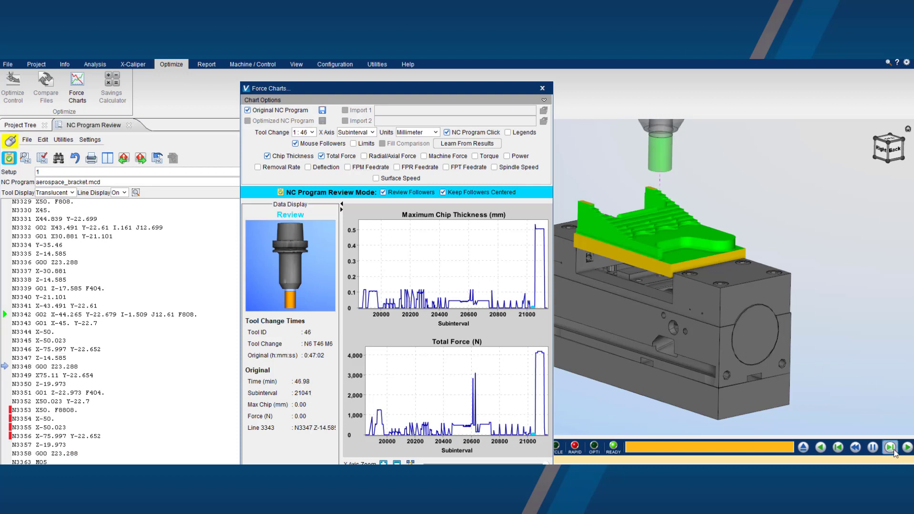
left_click(893, 450)
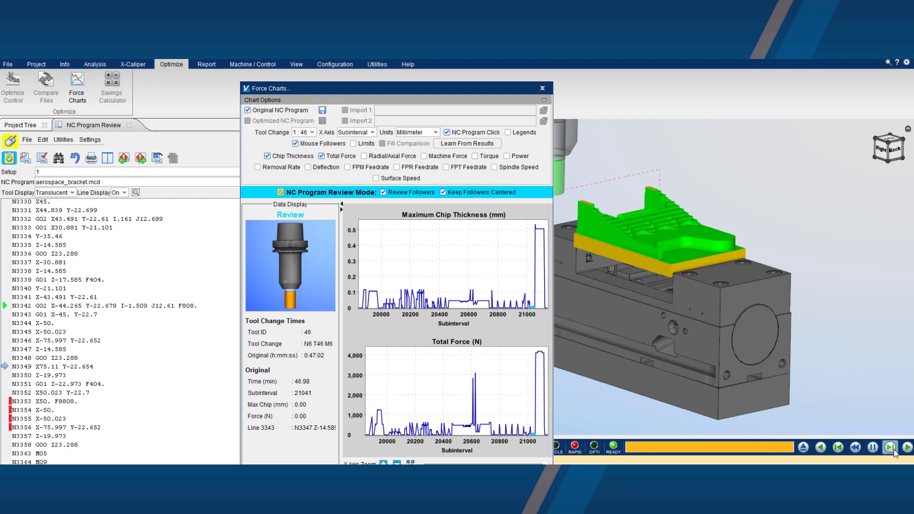
left_click(892, 449)
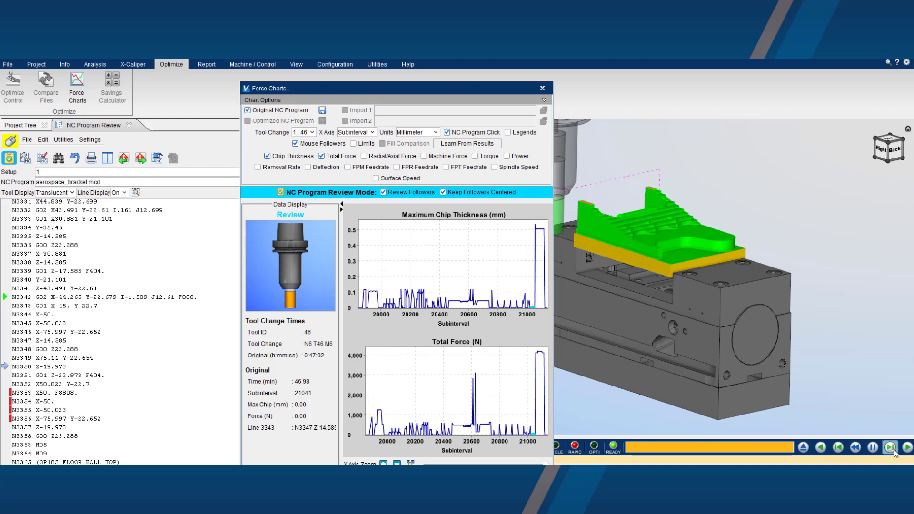
left_click(892, 449)
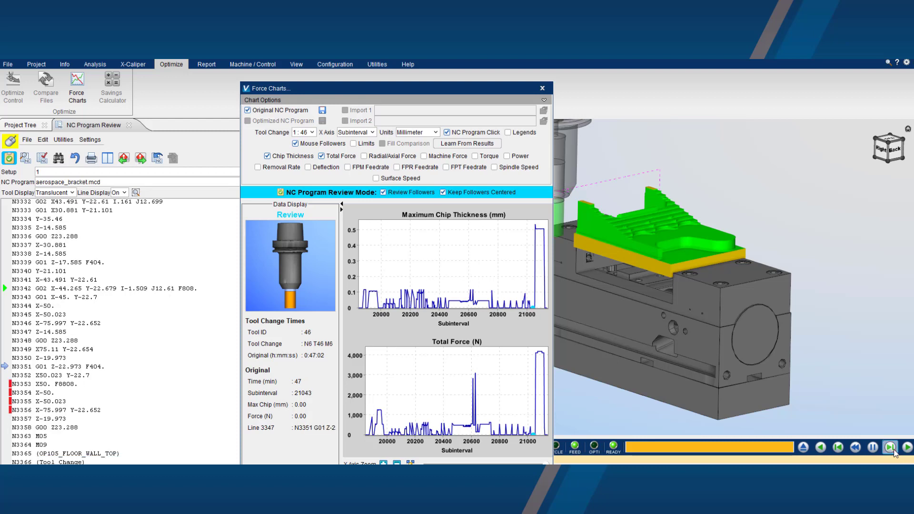
left_click(893, 450)
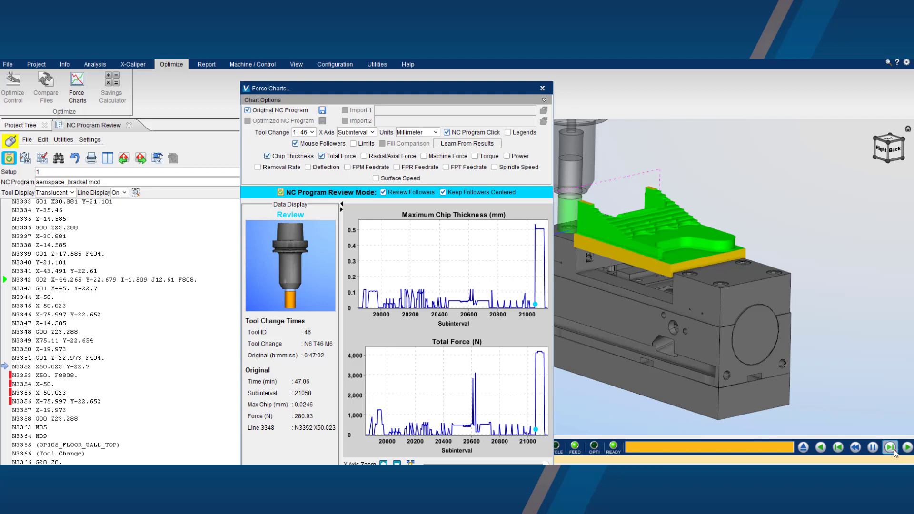
left_click(894, 452)
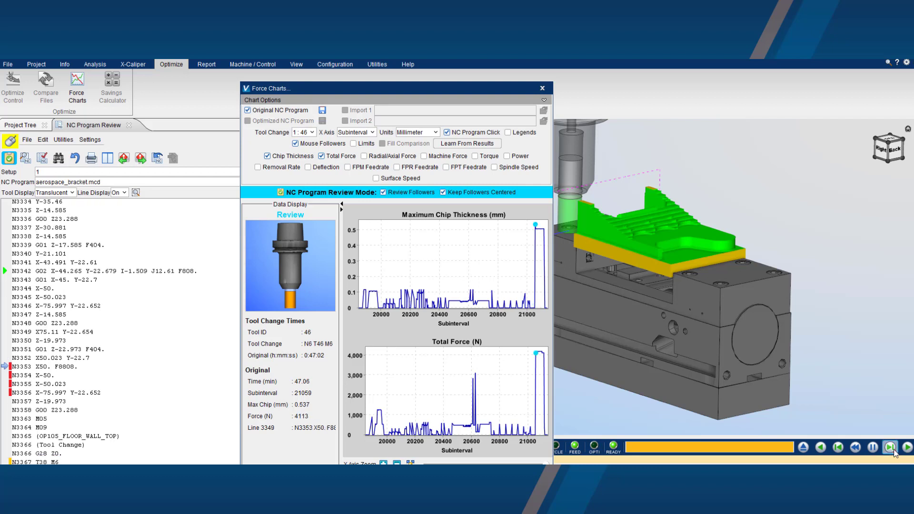
Rotate and zoom the 3-D view onto the tool cutting the stock edge at N3353.
mouse_move(606, 253)
left_mouse_down()
mouse_move(767, 244)
mouse_move(783, 265)
mouse_move(639, 259)
mouse_move(593, 244)
left_mouse_up()
scroll(639, 259, "up", 5)
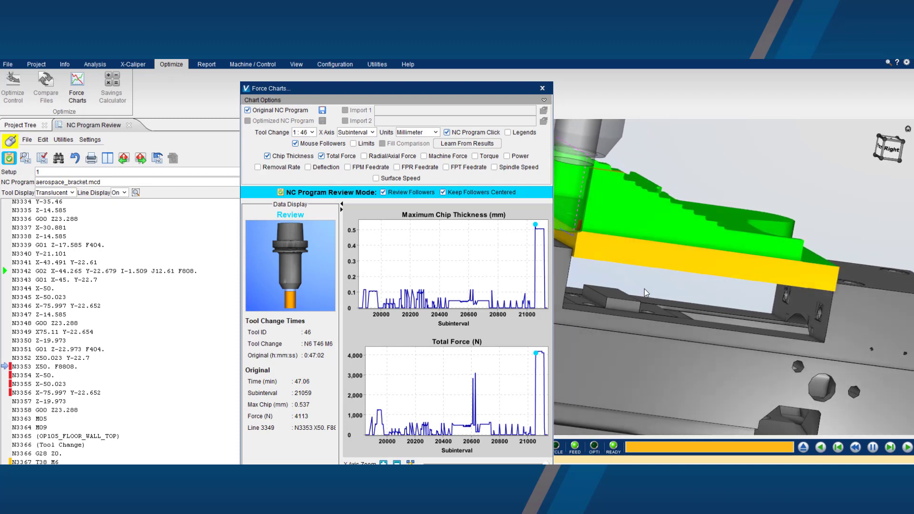